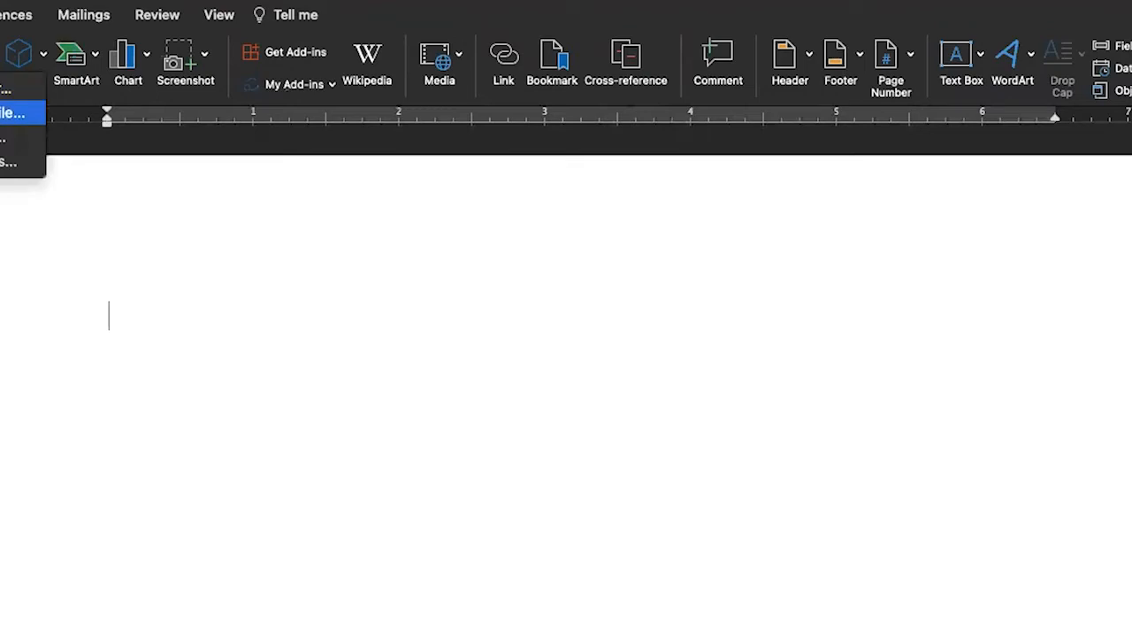
# Insert the picture minnieswissie.png from the CC Stamps folder within Digi Stamps on OneDrive
pyautogui.click(13, 113)
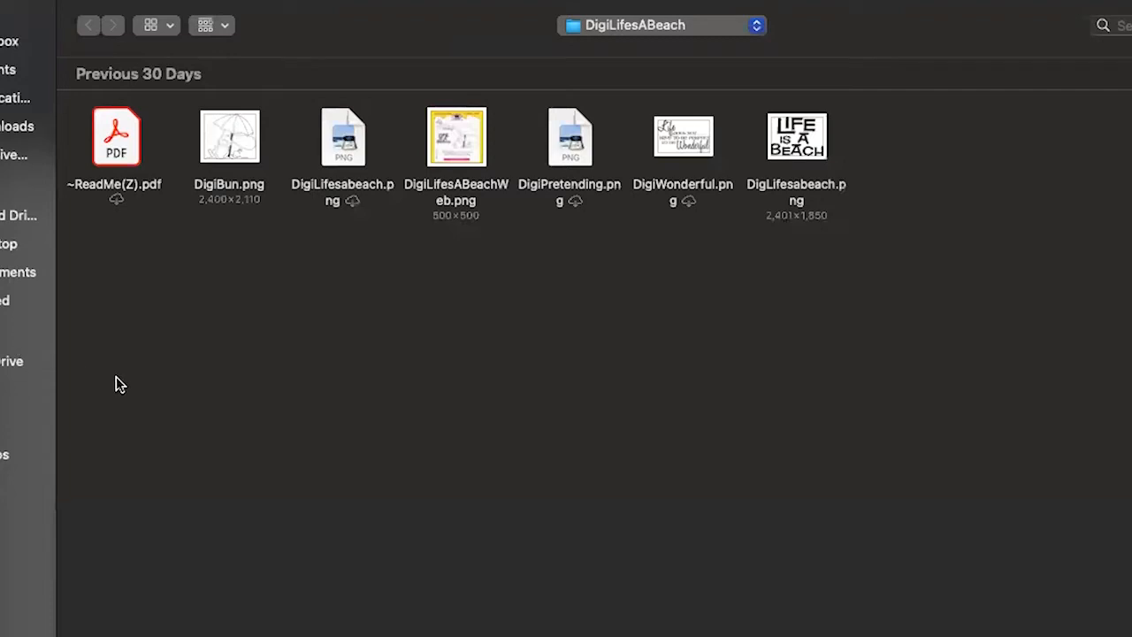
pyautogui.click(18, 361)
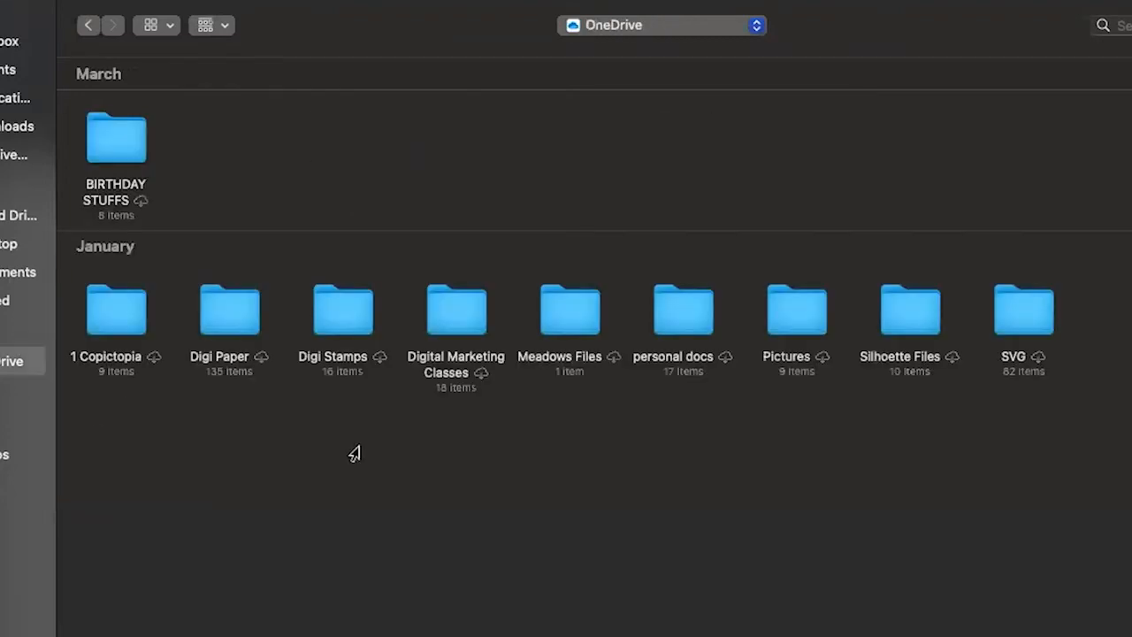
pyautogui.click(333, 325)
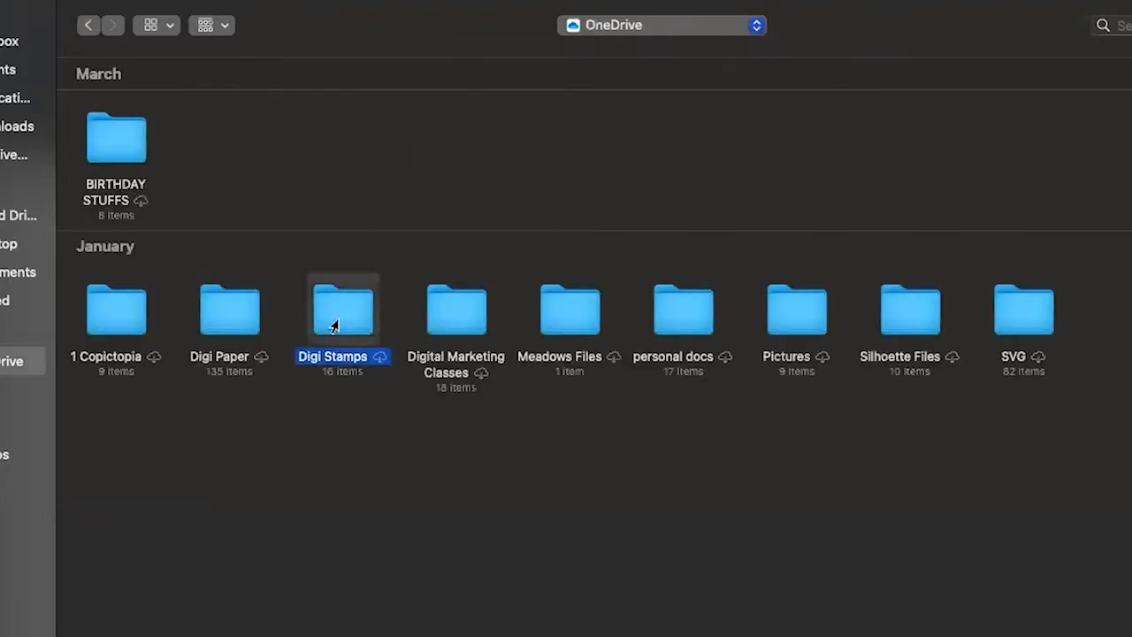
pyautogui.doubleClick(332, 325)
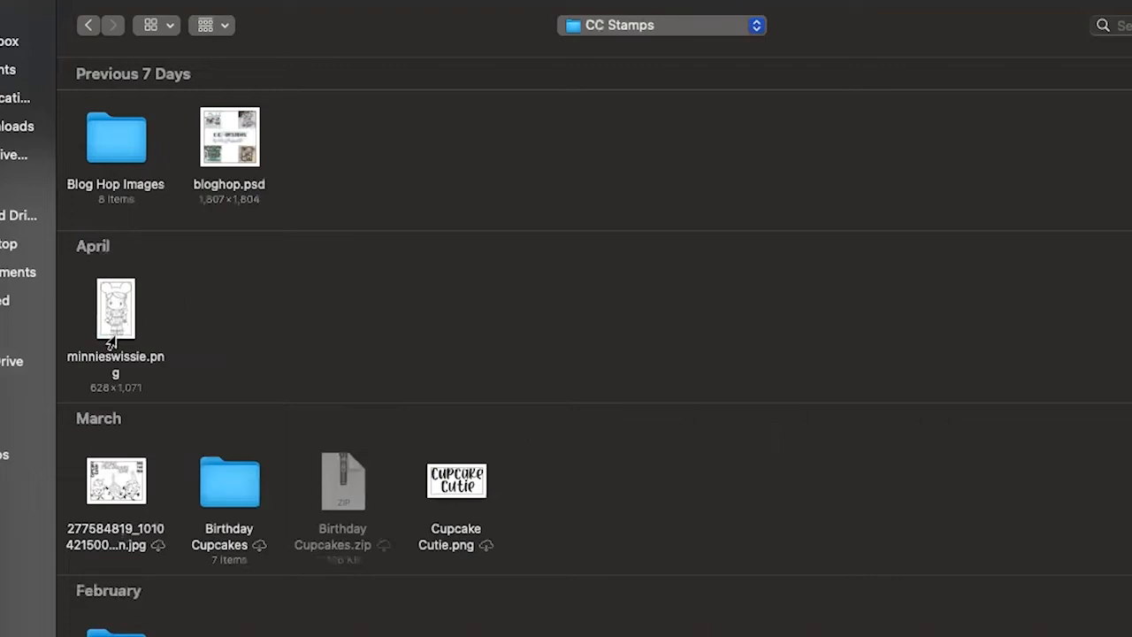
pyautogui.doubleClick(110, 334)
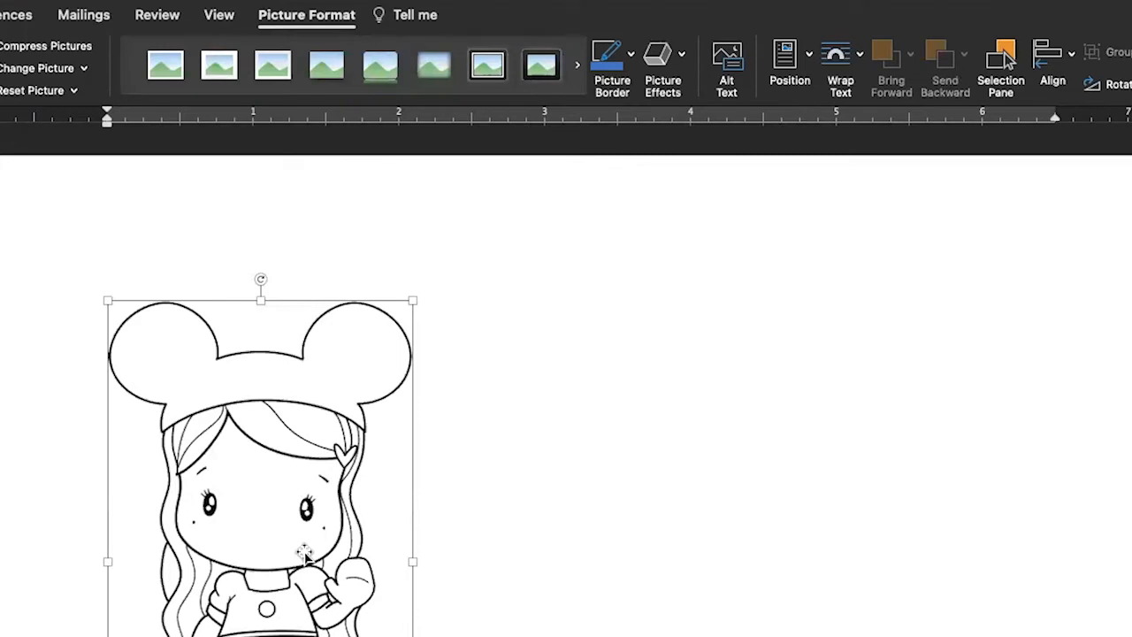
# Insert All.png below the girl picture, from the ShipHappens folder in Cats Pajamas under OneDrive's Digi Stamps
pyautogui.click(469, 553)
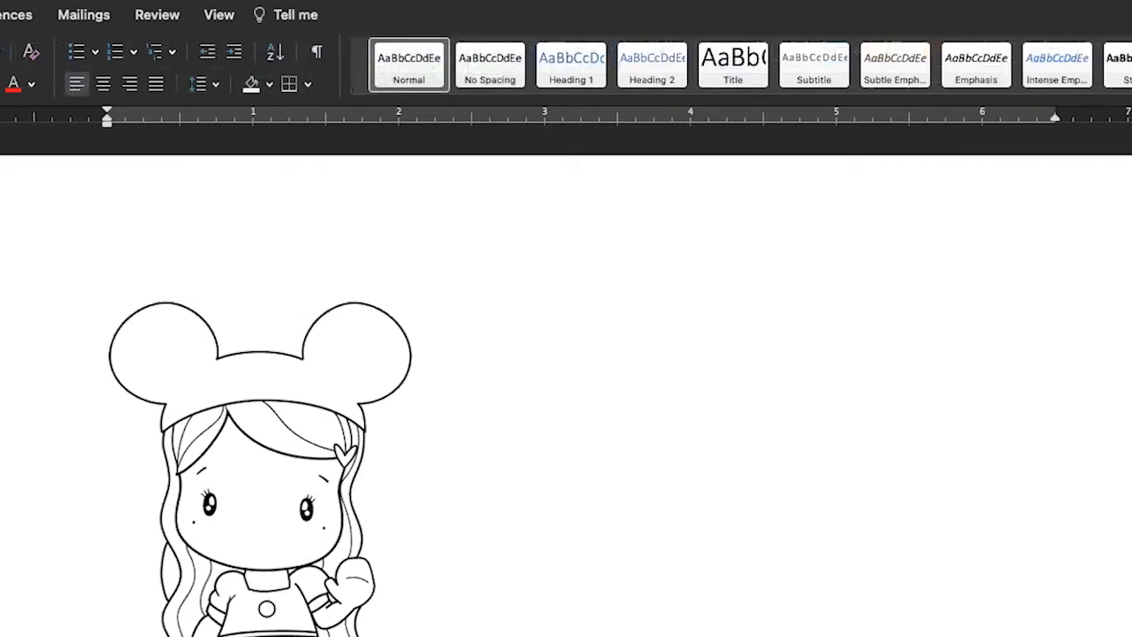
pyautogui.click(0, 15)
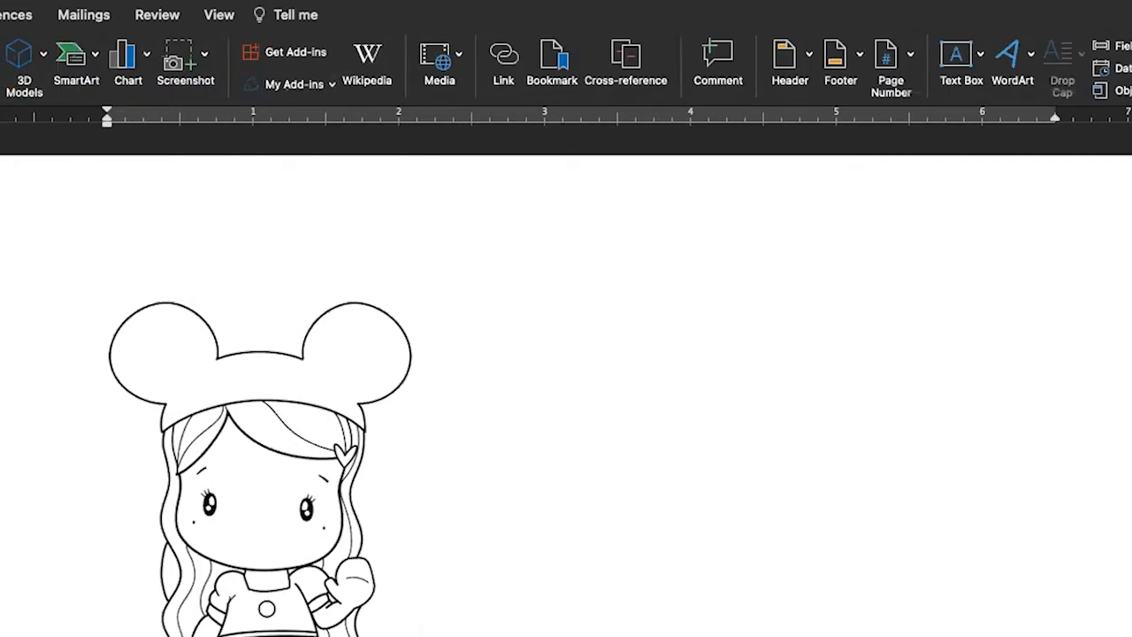
pyautogui.click(0, 55)
pyautogui.click(7, 112)
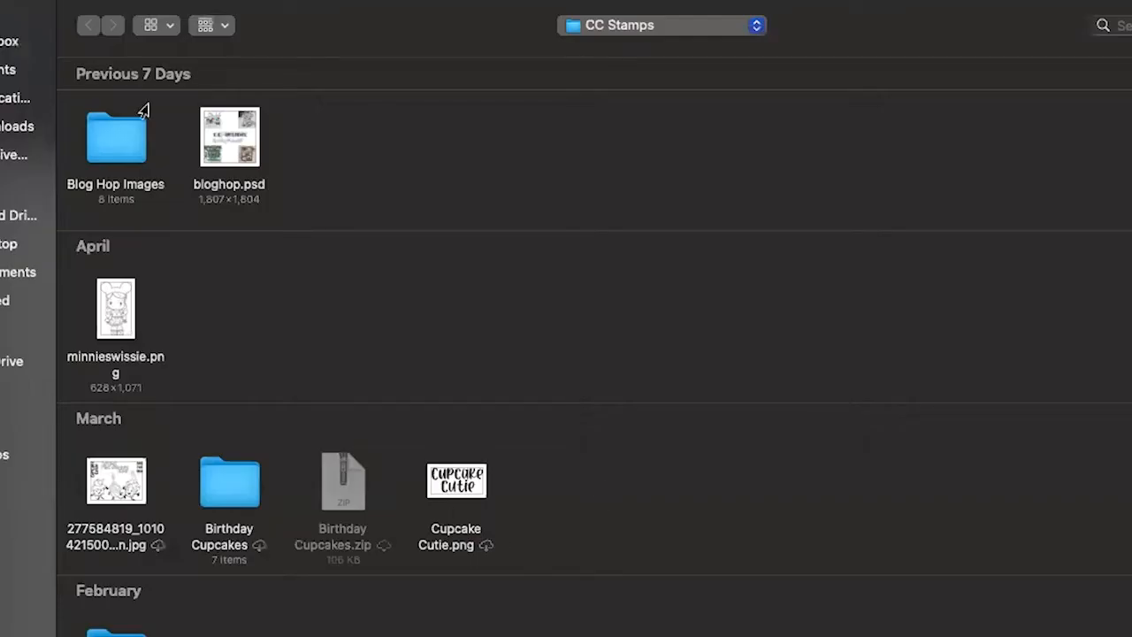
pyautogui.scroll(-2, 212, 438)
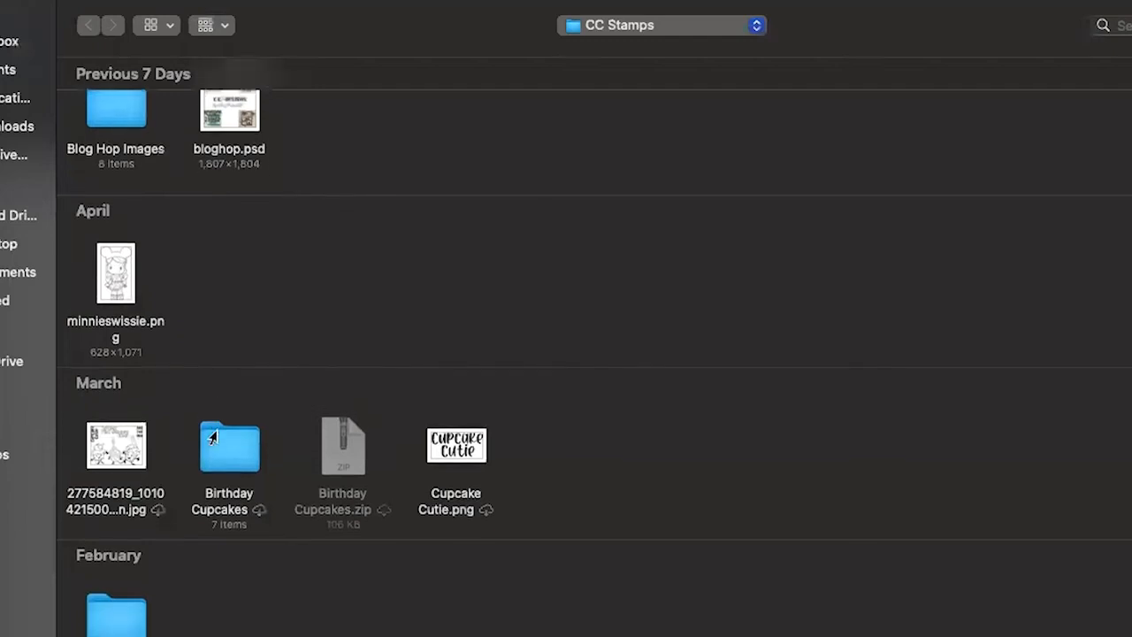
pyautogui.scroll(-1, 212, 438)
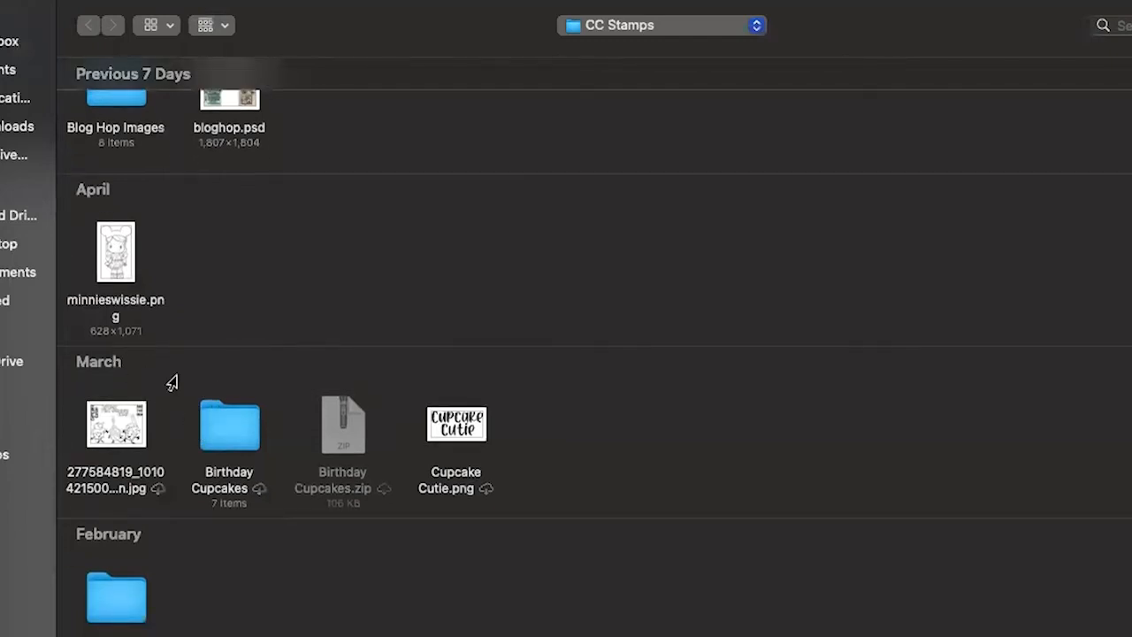
pyautogui.scroll(-3, 172, 382)
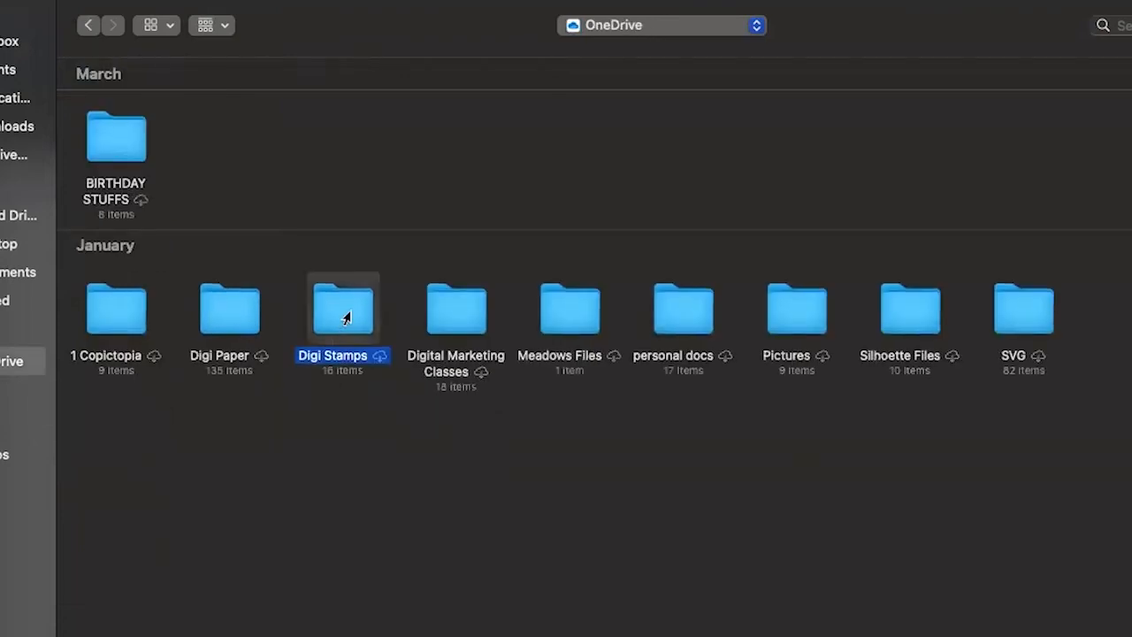
pyautogui.doubleClick(344, 311)
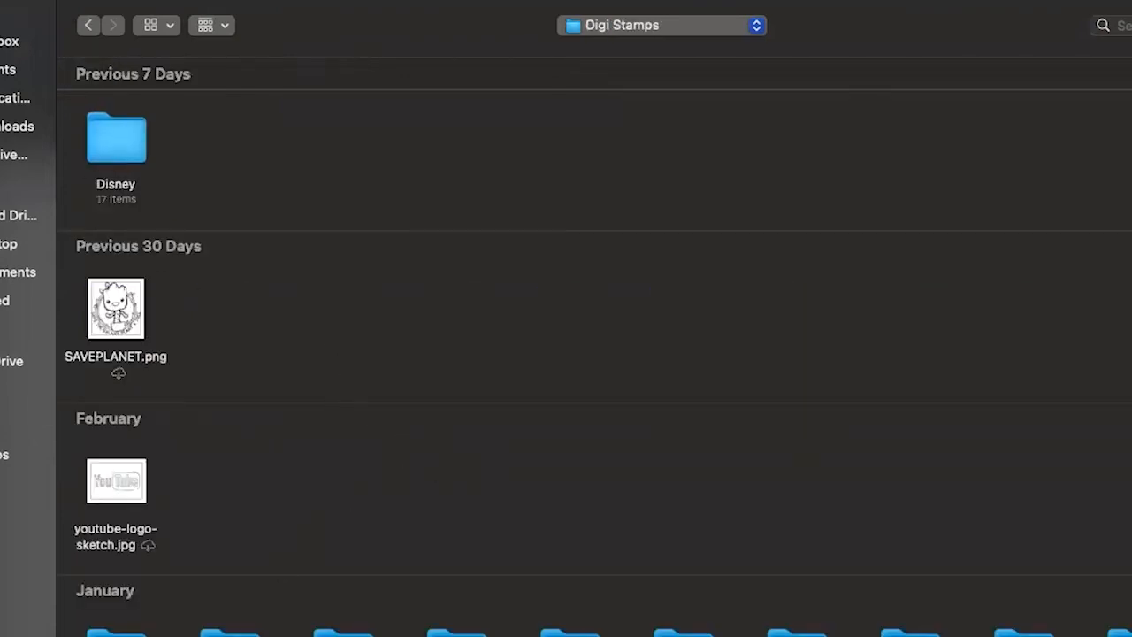
pyautogui.doubleClick(455, 629)
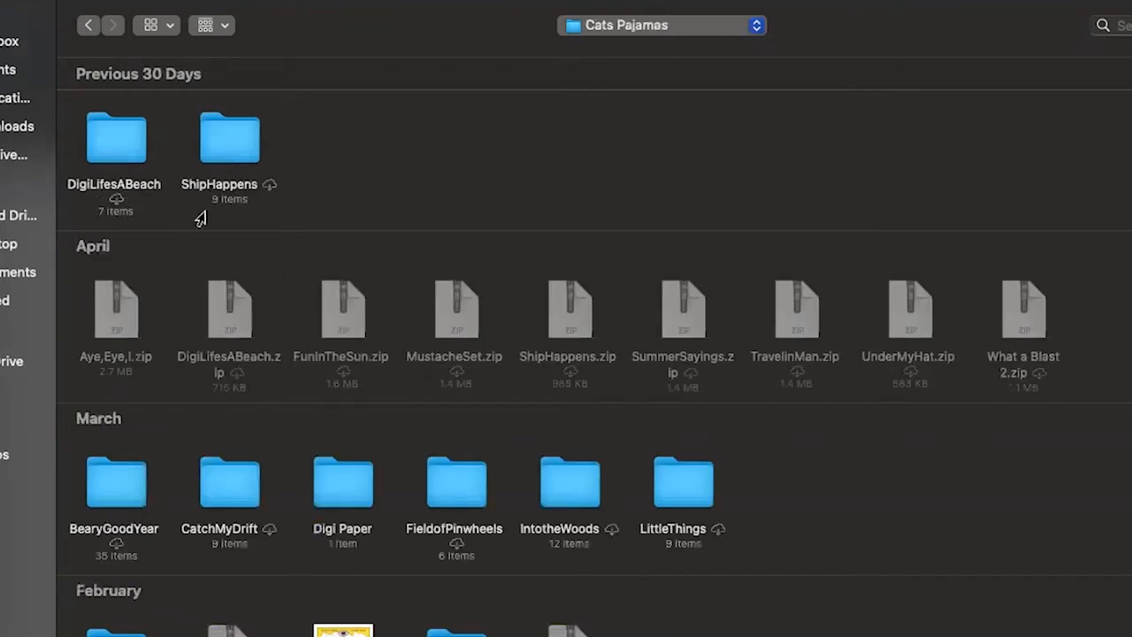
pyautogui.doubleClick(215, 155)
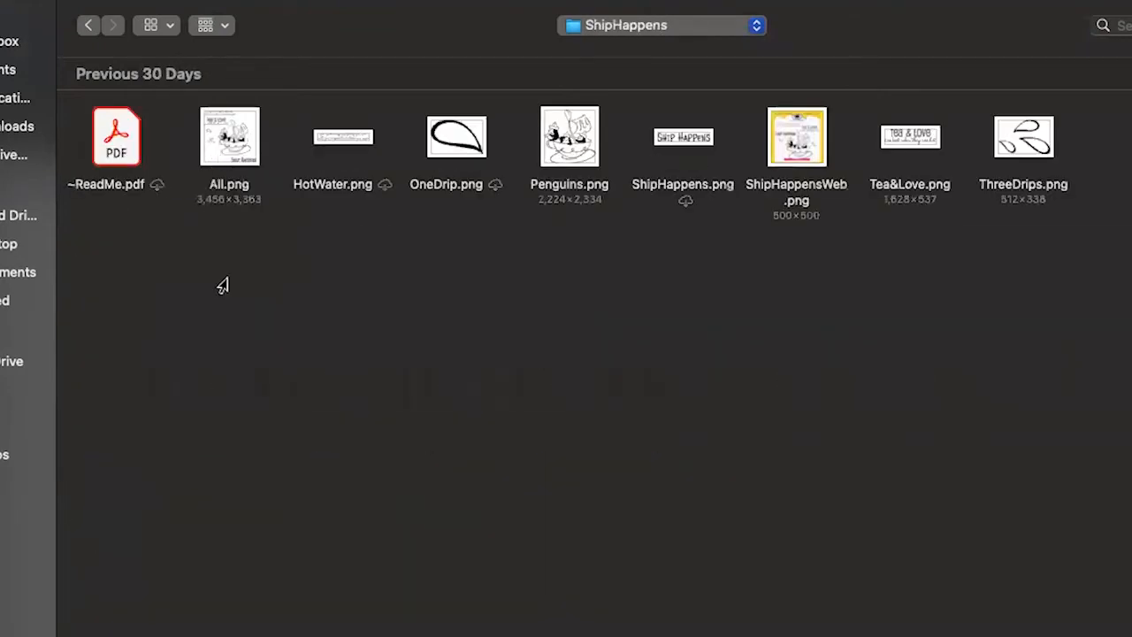
pyautogui.click(228, 150)
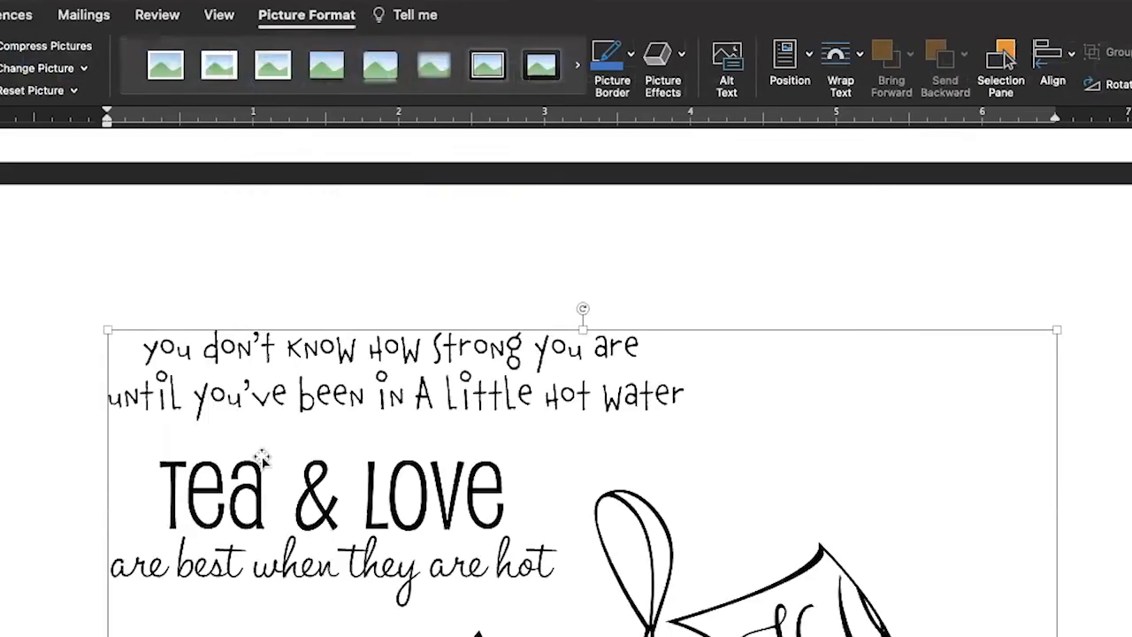
# Set the inserted penguin teacup picture's absolute width to 3.5" in the advanced size options, keeping the aspect ratio locked
pyautogui.scroll(-5, 280, 477)
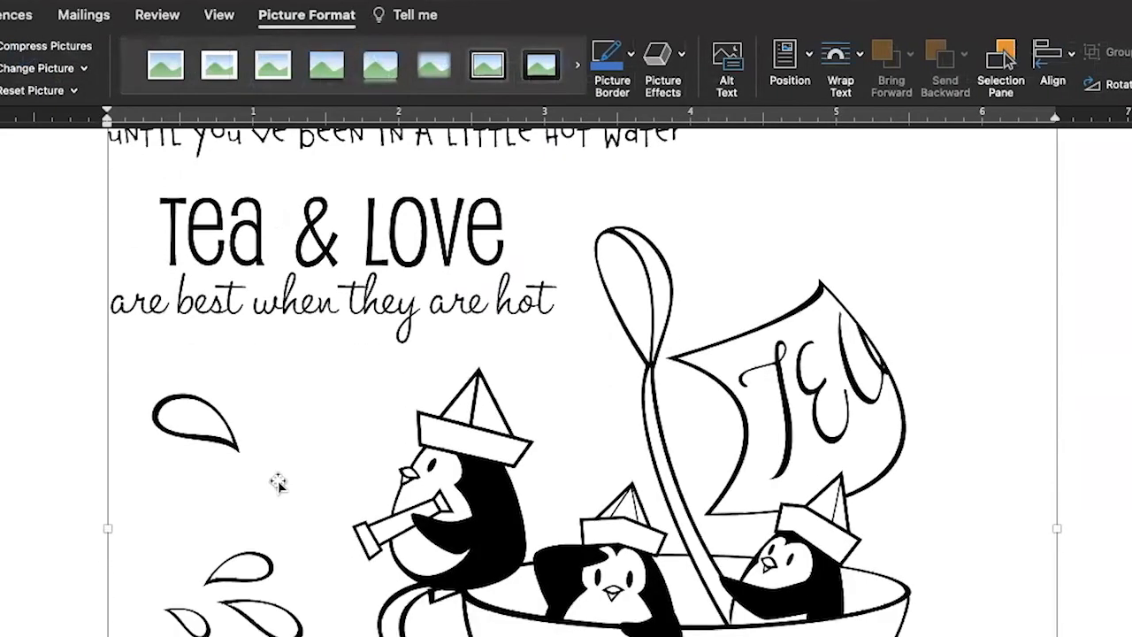
pyautogui.scroll(-5, 278, 482)
pyautogui.scroll(5, 278, 481)
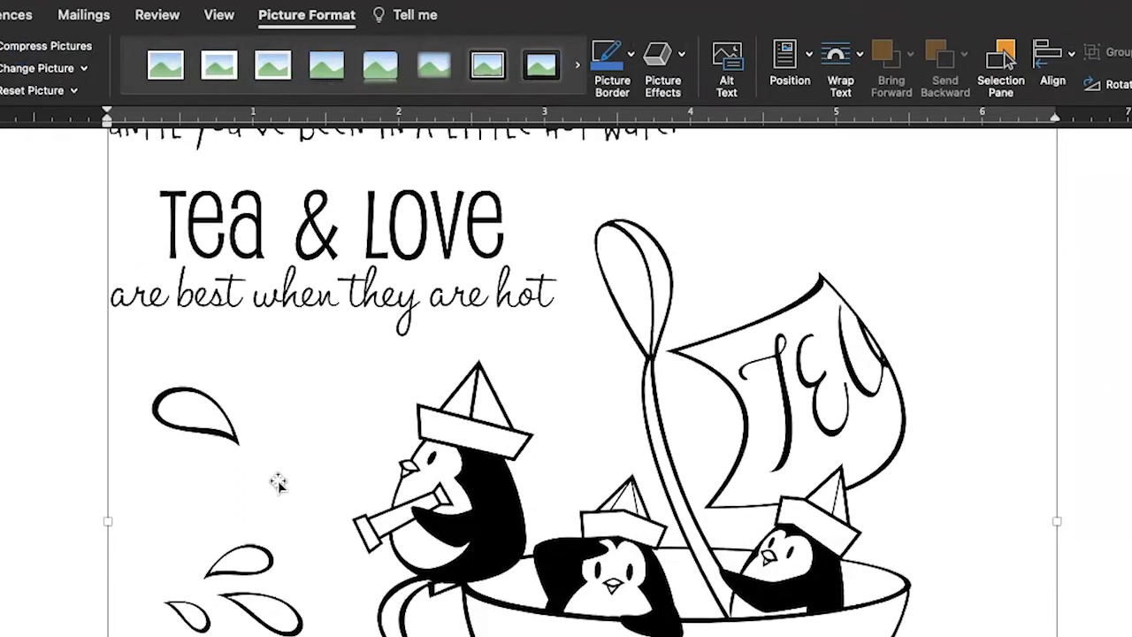
pyautogui.scroll(1, 278, 481)
pyautogui.scroll(2, 257, 477)
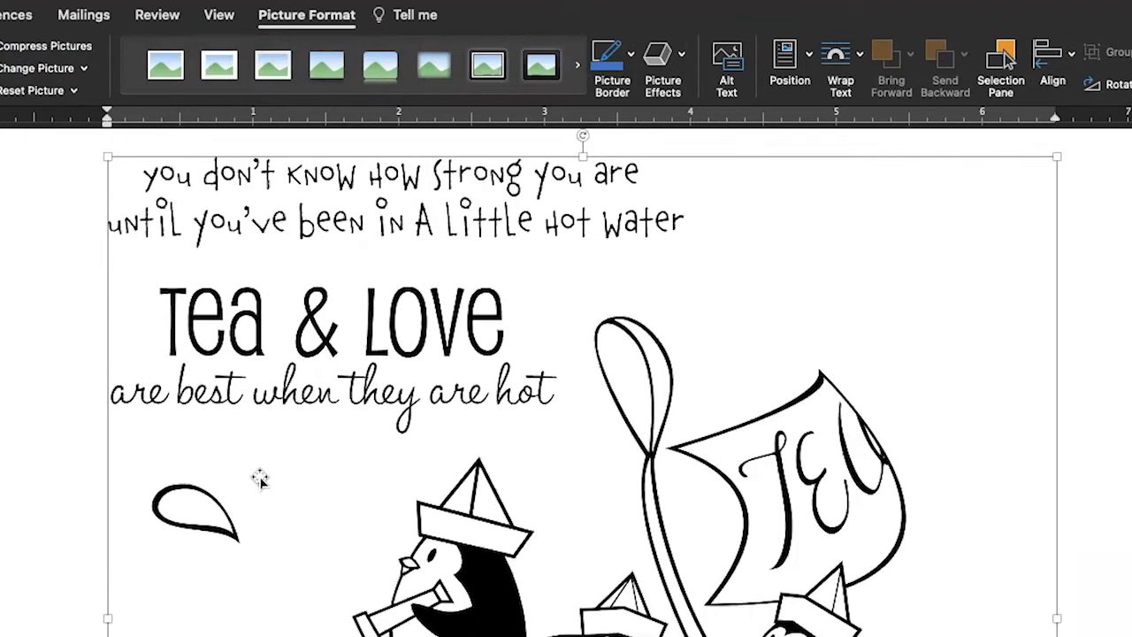
pyautogui.rightClick(301, 418)
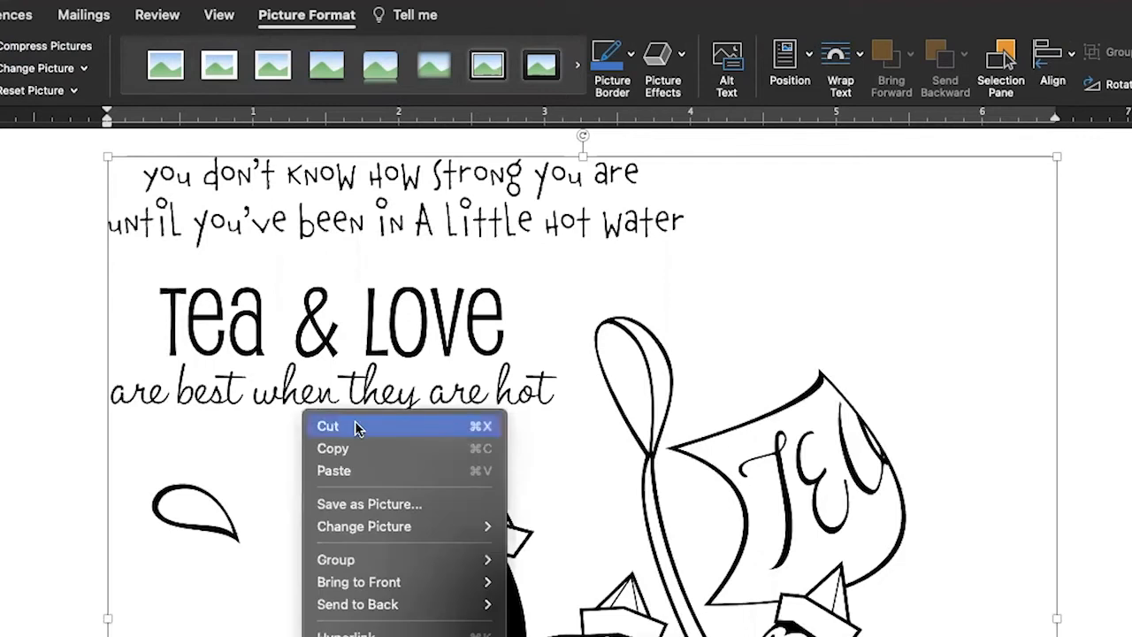
pyautogui.moveTo(364, 554)
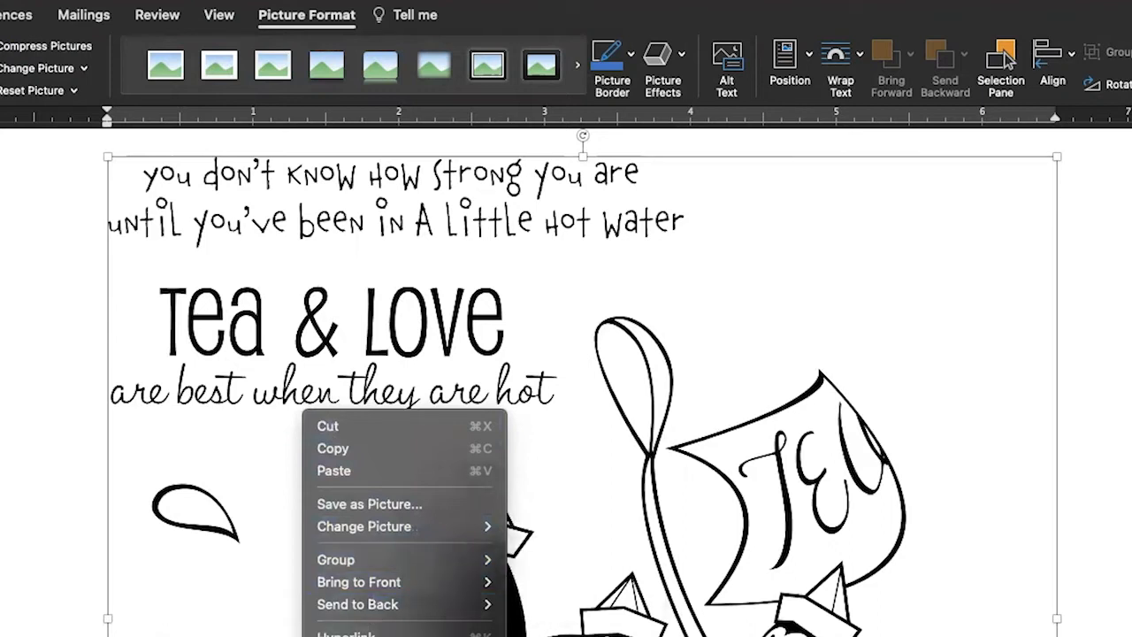
pyautogui.click(364, 635)
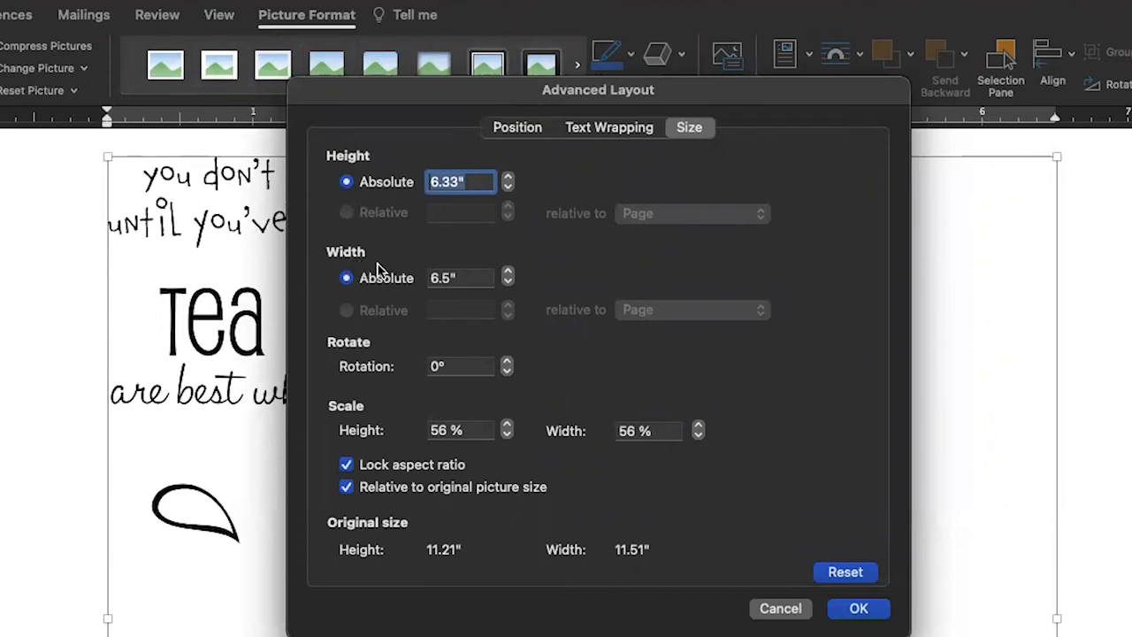
pyautogui.click(430, 277)
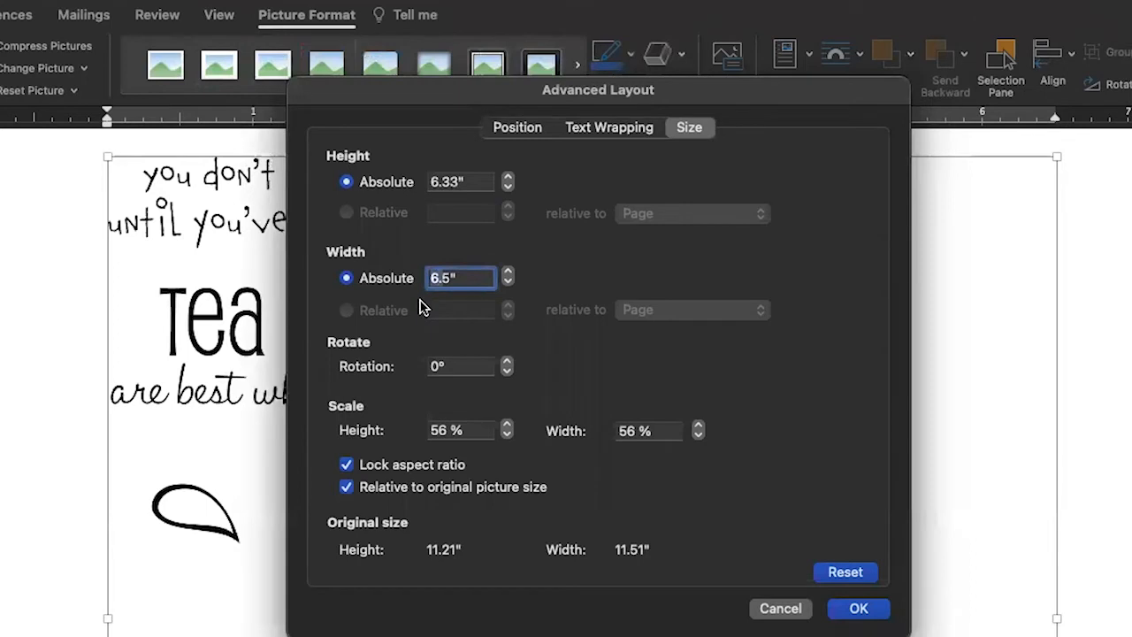
pyautogui.write('35')
pyautogui.press('Left')
pyautogui.write('.')
pyautogui.click(871, 613)
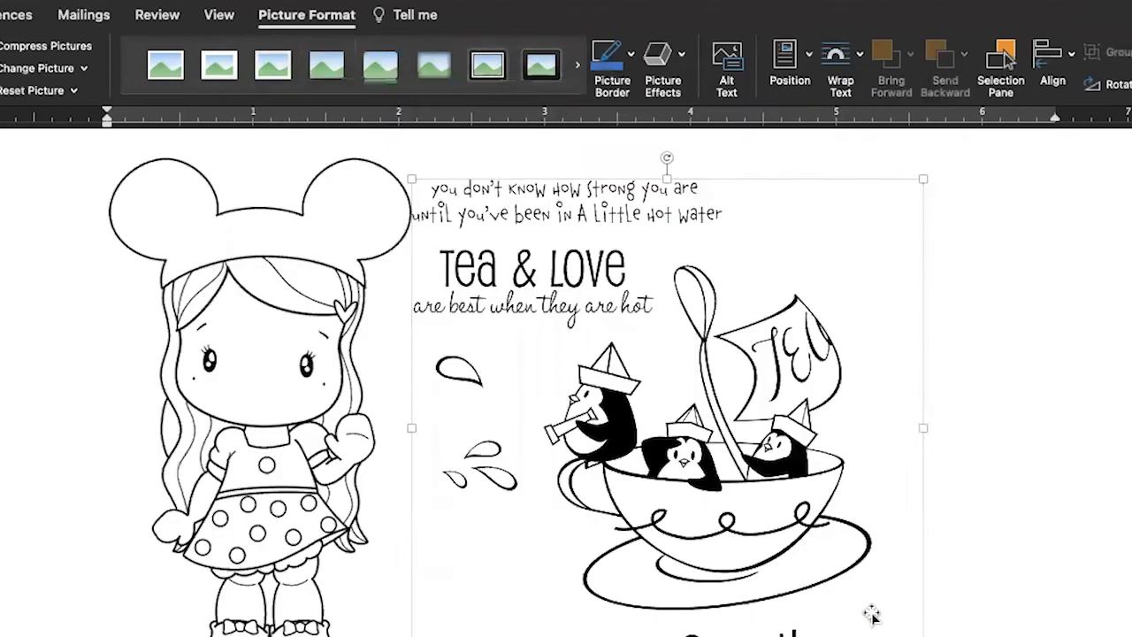
# Change the penguin picture's text wrapping to Through and move it toward the page's right side, clear of the girl picture
pyautogui.moveTo(750, 512); pyautogui.dragTo(874, 514)
pyautogui.click(836, 54)
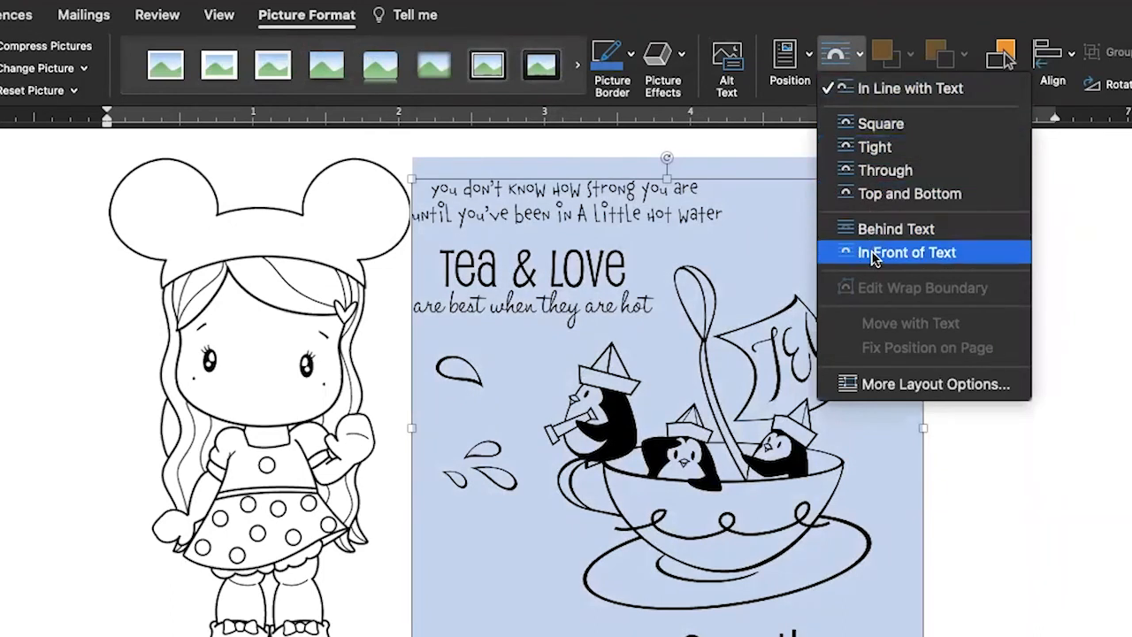
pyautogui.click(874, 180)
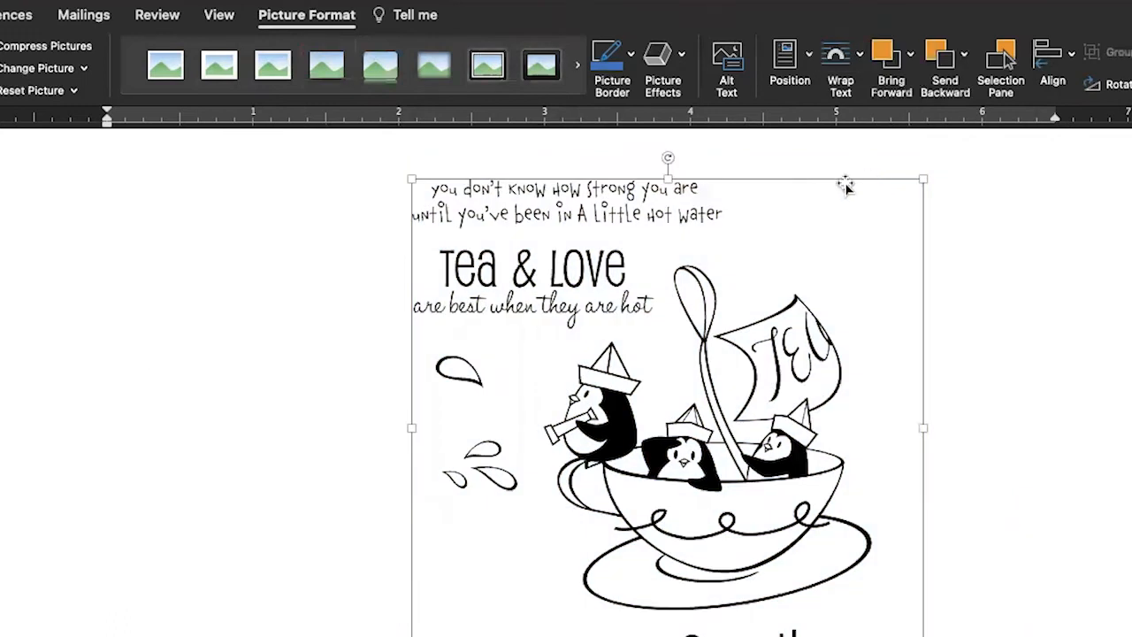
pyautogui.moveTo(658, 330); pyautogui.dragTo(814, 345)
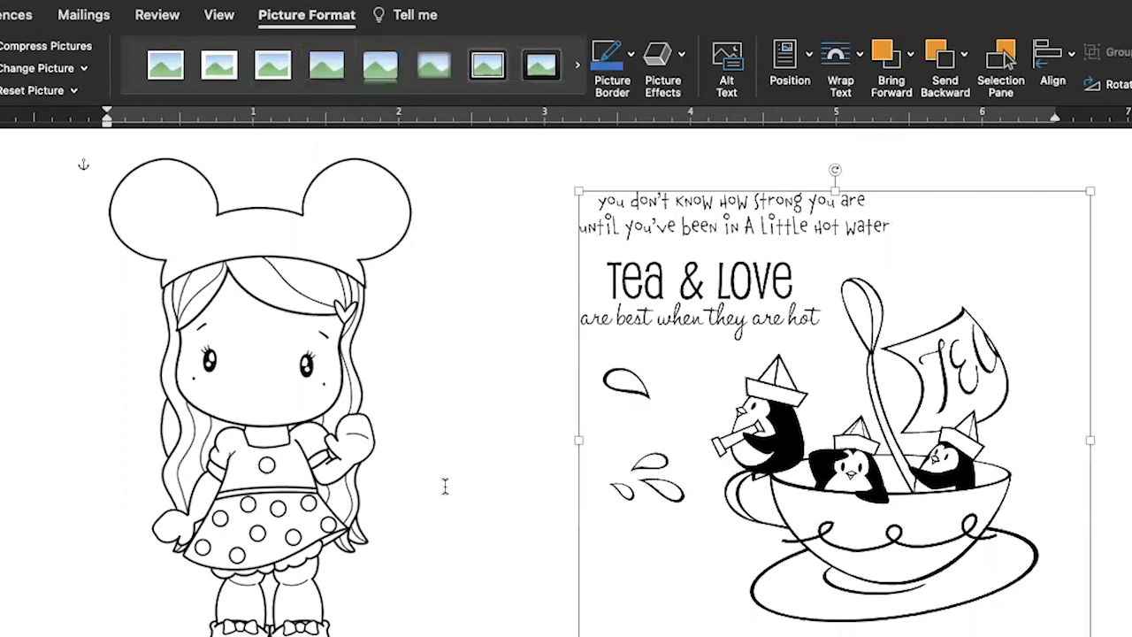
# Change the girl picture's text wrapping to Through and move it slightly left, past the page margin
pyautogui.scroll(4, 453, 485)
pyautogui.scroll(-2, 453, 485)
pyautogui.moveTo(253, 491); pyautogui.dragTo(498, 497)
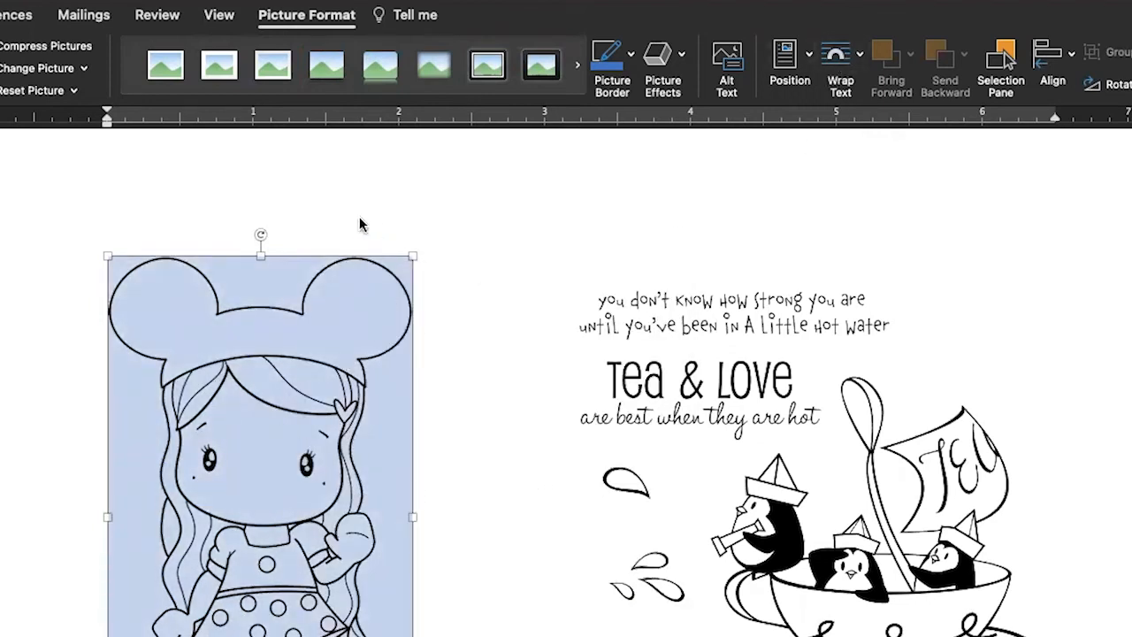
pyautogui.click(840, 62)
pyautogui.click(856, 169)
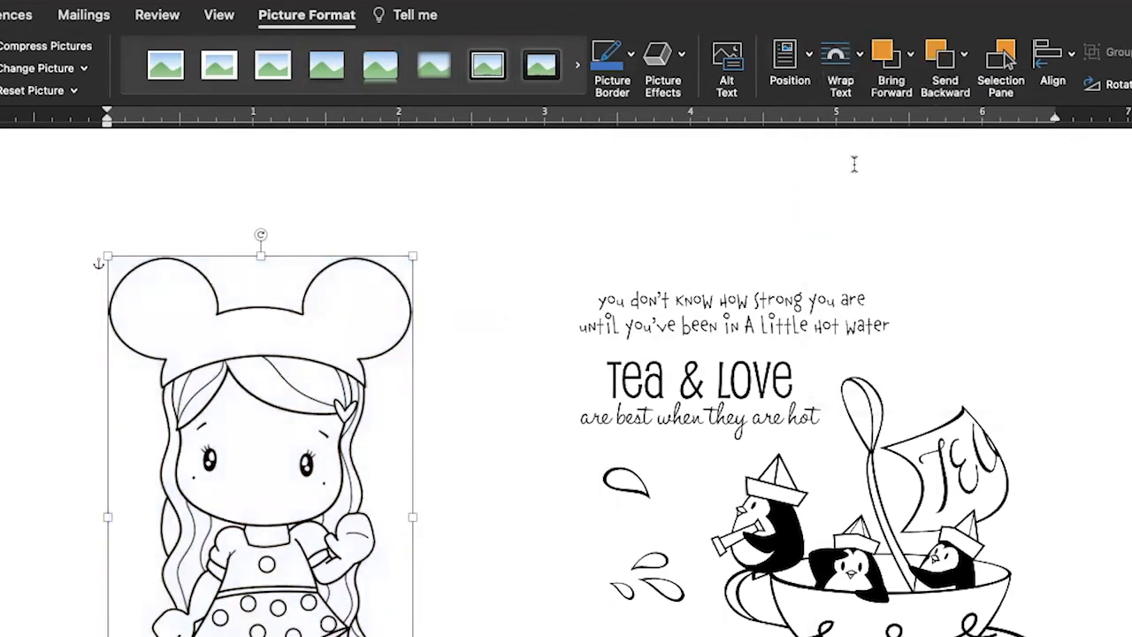
pyautogui.moveTo(321, 363); pyautogui.dragTo(286, 289)
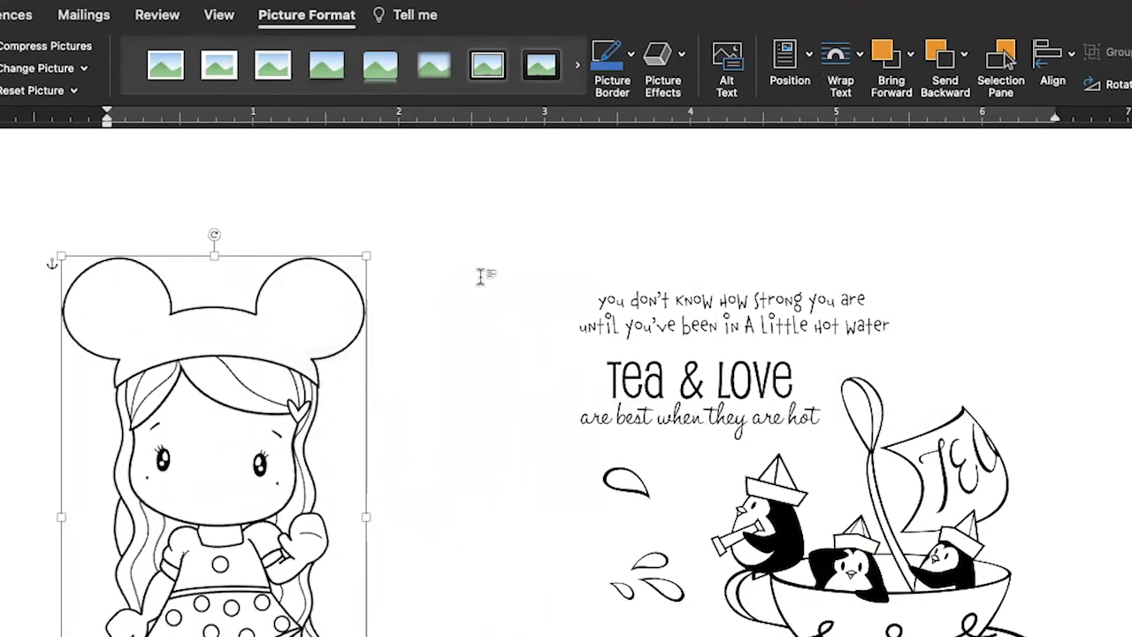
# Deselect the girl picture and close the Word document without saving the changes
pyautogui.click(481, 259)
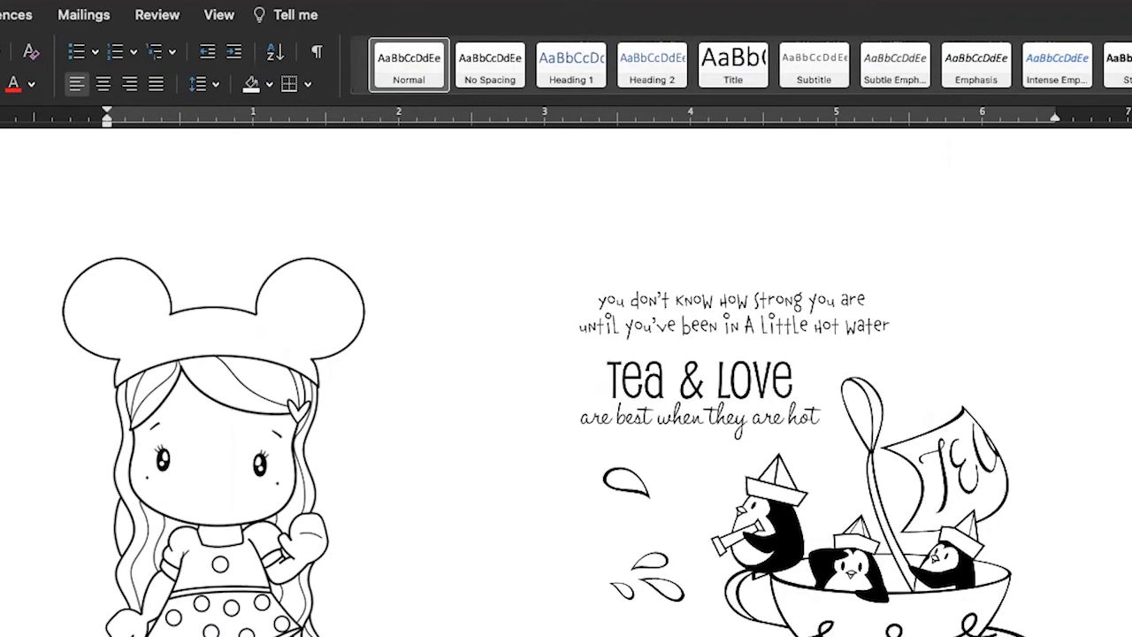
pyautogui.press('super+w')
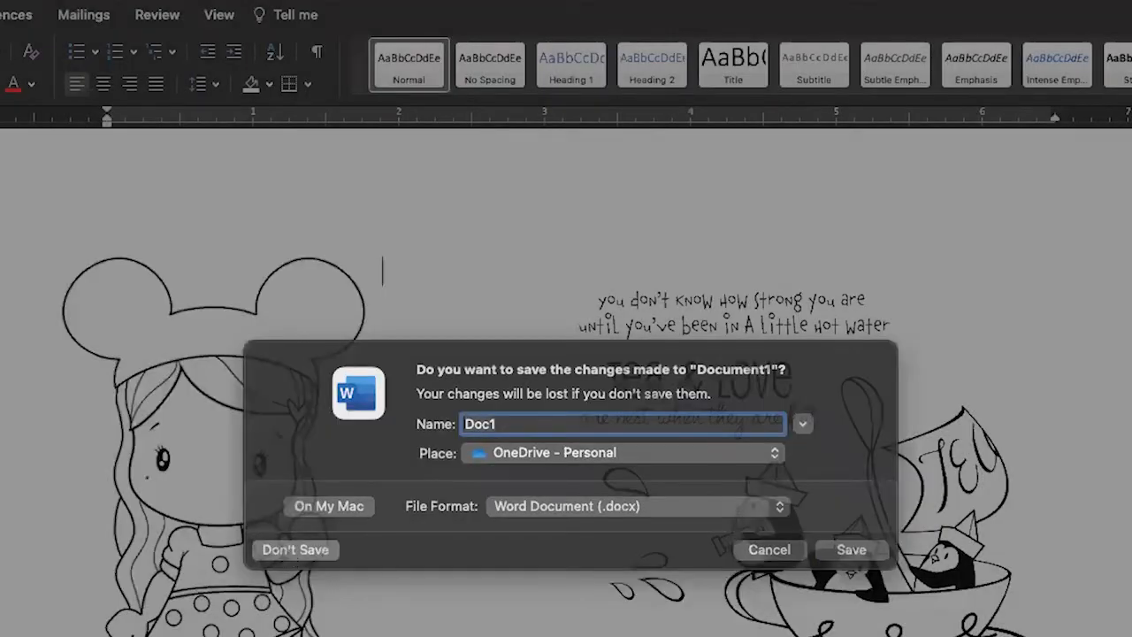
pyautogui.click(295, 549)
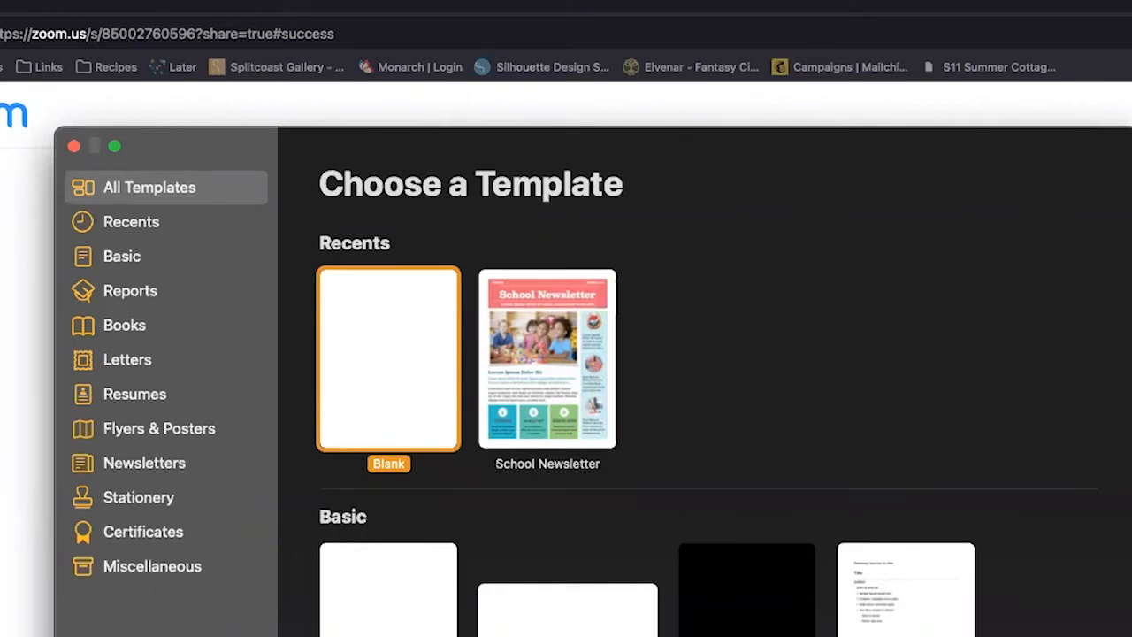
# Switch to Pages, create a document from the Blank template and display it at 100%
pyautogui.press('Return')
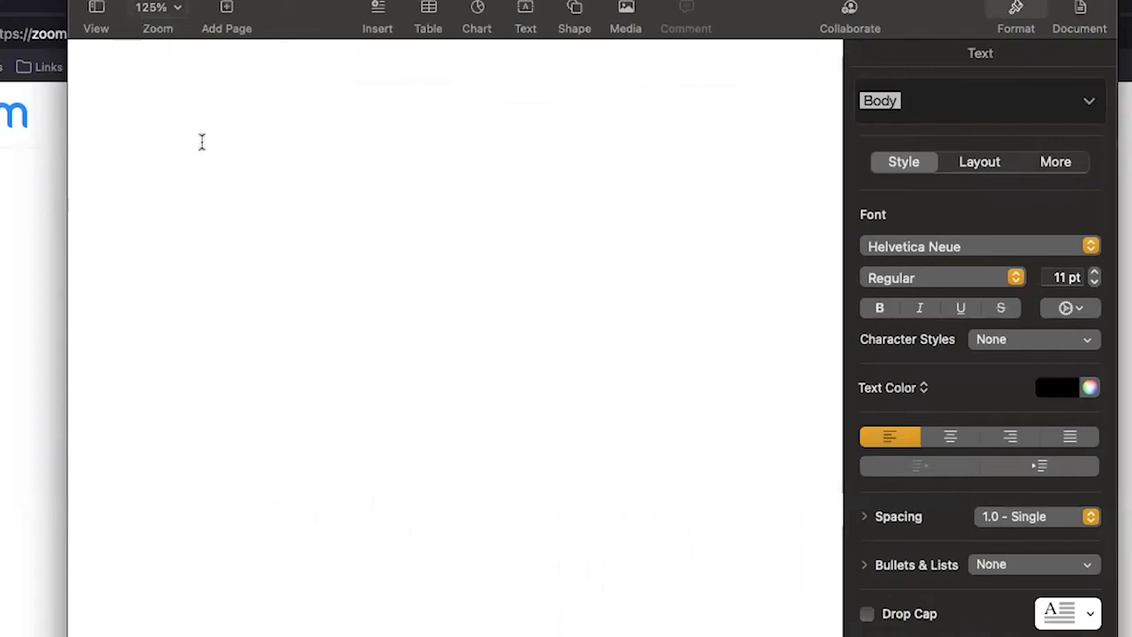
pyautogui.click(177, 9)
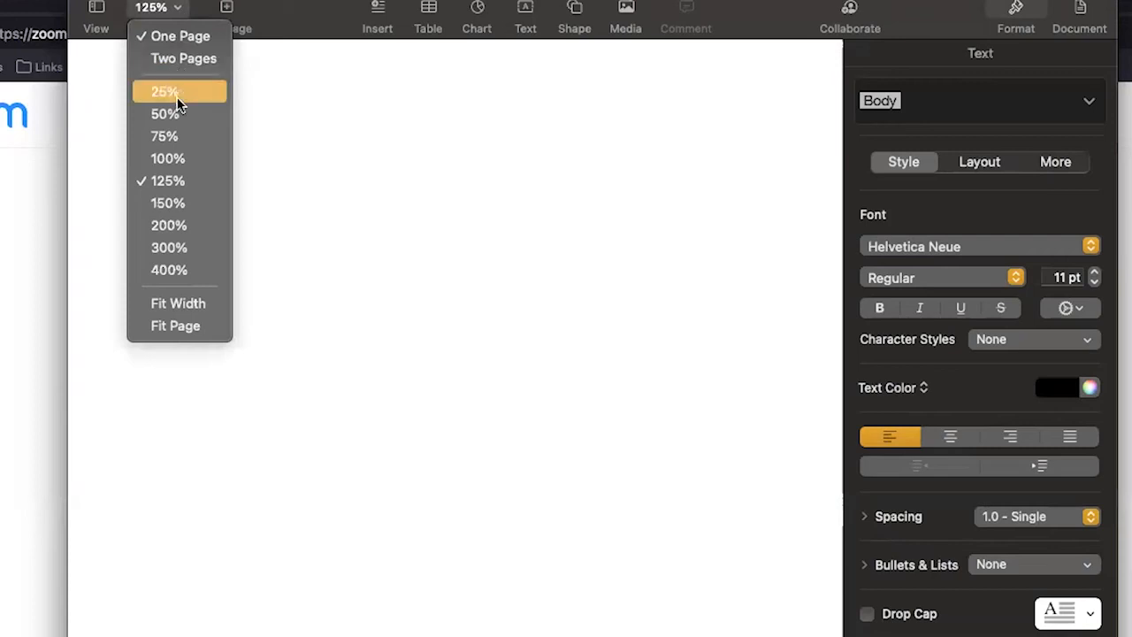
pyautogui.click(172, 156)
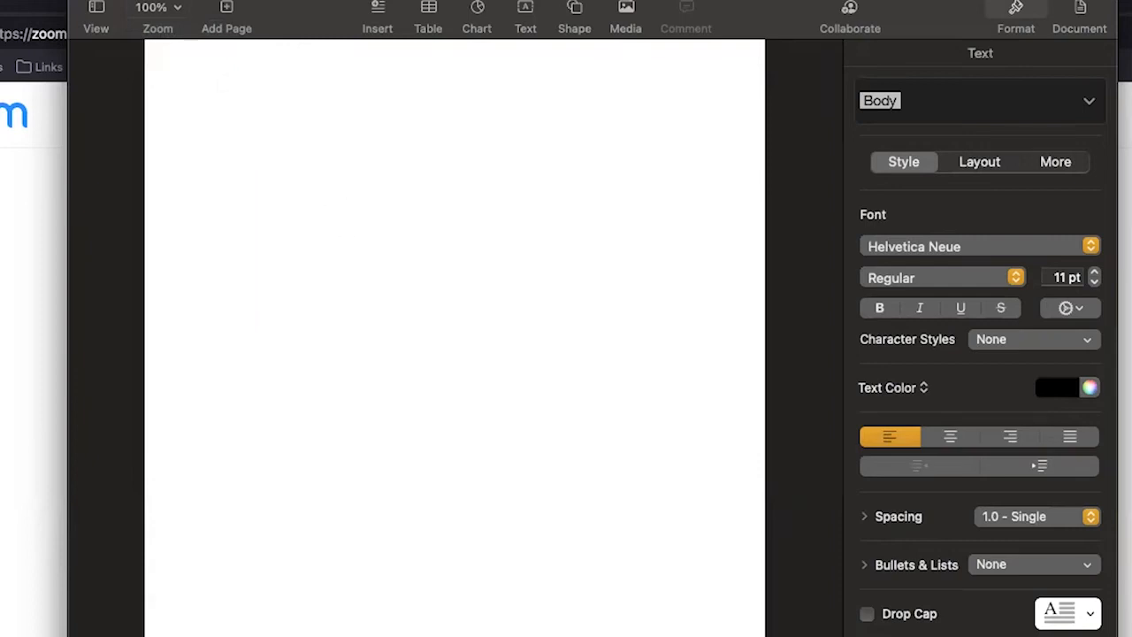
# Widen the document window and insert the image minnieswissie.png from the CC Stamps folder onto the blank page
pyautogui.moveTo(62, 100); pyautogui.dragTo(0, 100)
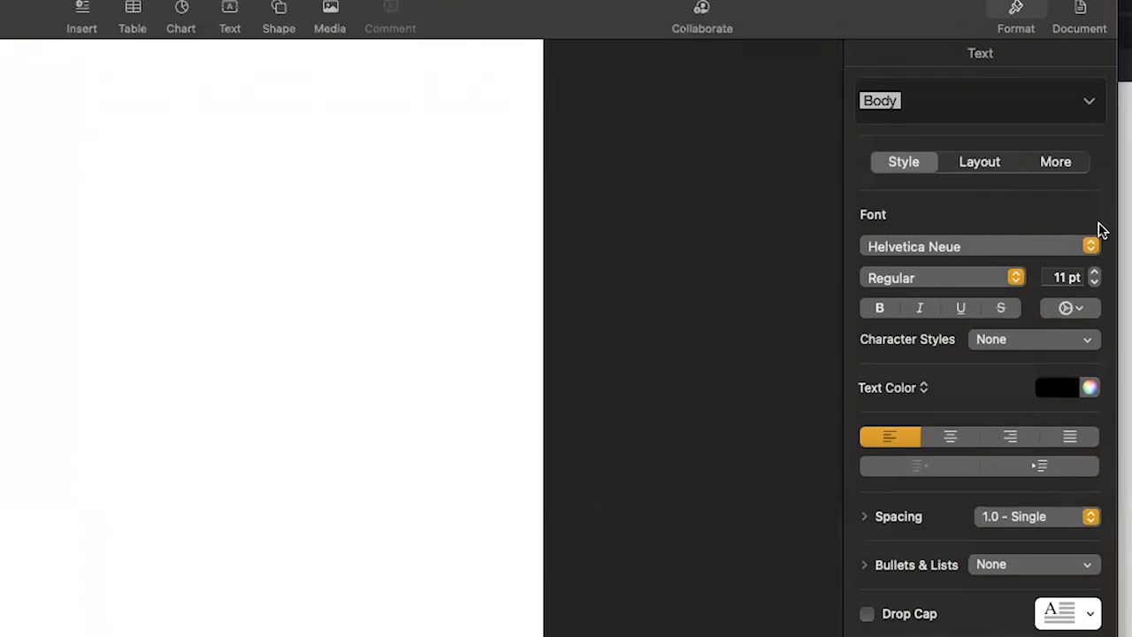
pyautogui.moveTo(1116, 210); pyautogui.dragTo(1131, 210)
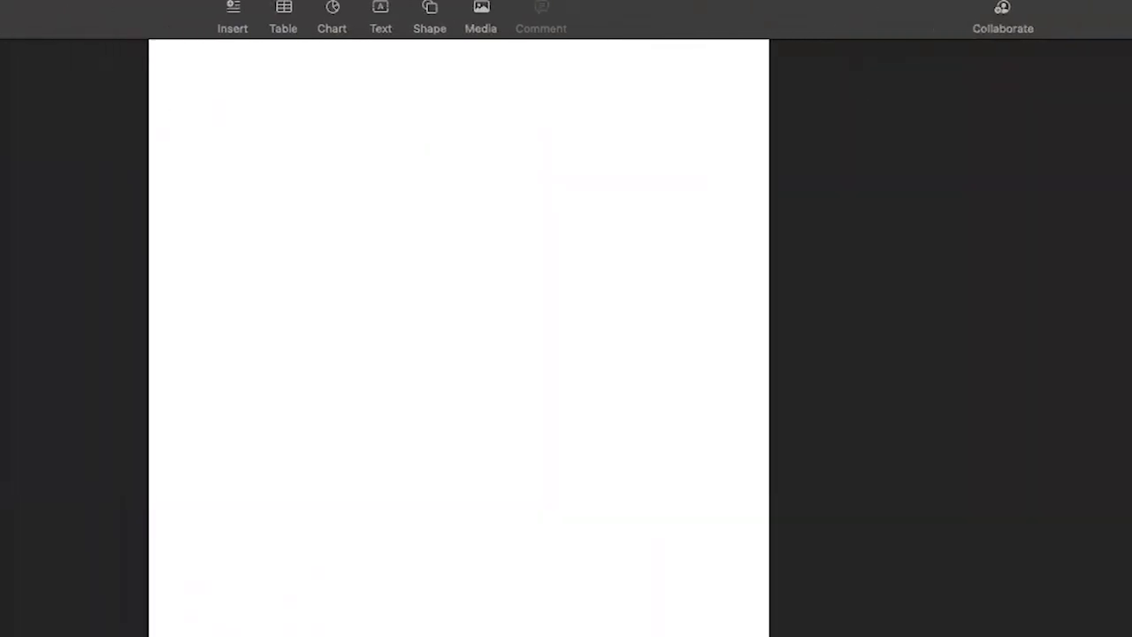
pyautogui.click(0, 0)
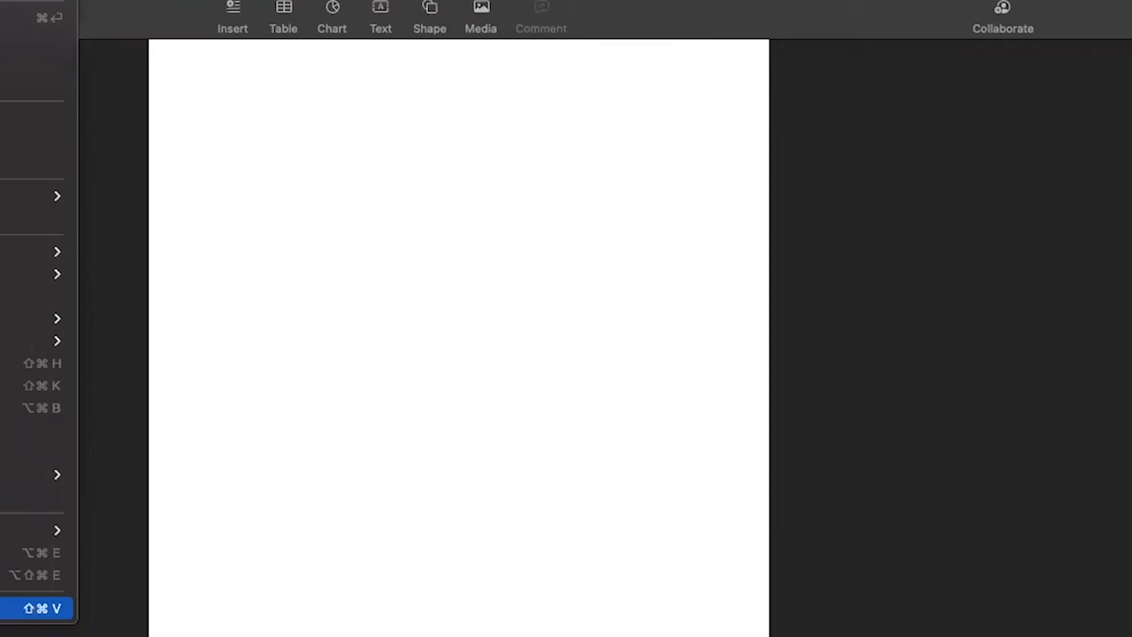
pyautogui.click(8, 608)
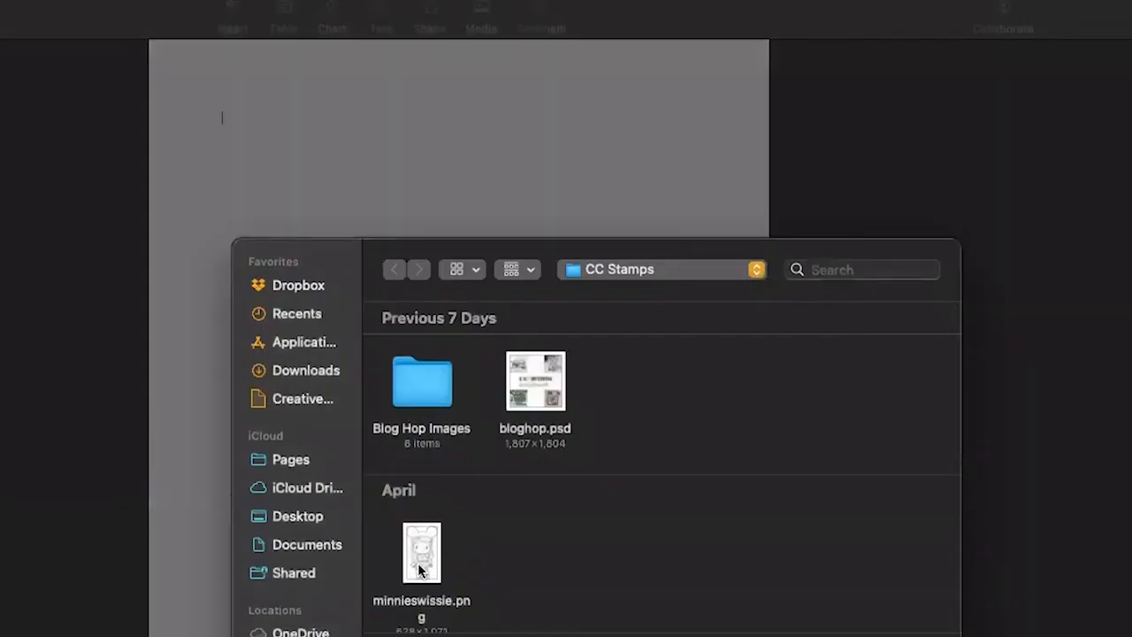
pyautogui.doubleClick(421, 571)
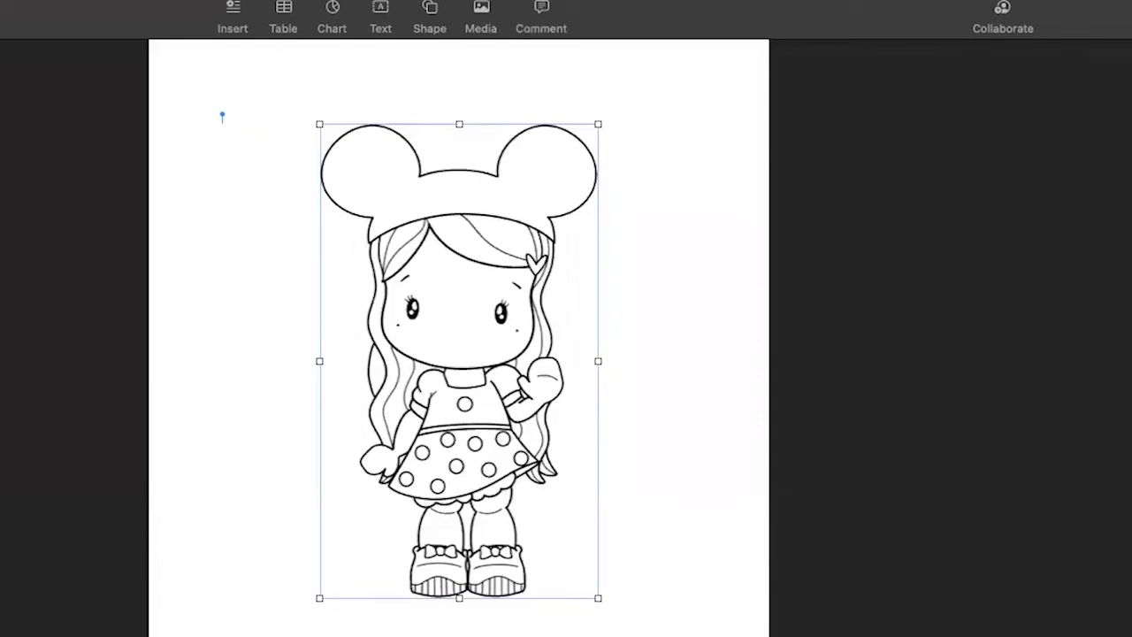
# Shrink the girl picture to about half its size and move it into the page's upper-left corner, beyond the margins
pyautogui.press('Return')
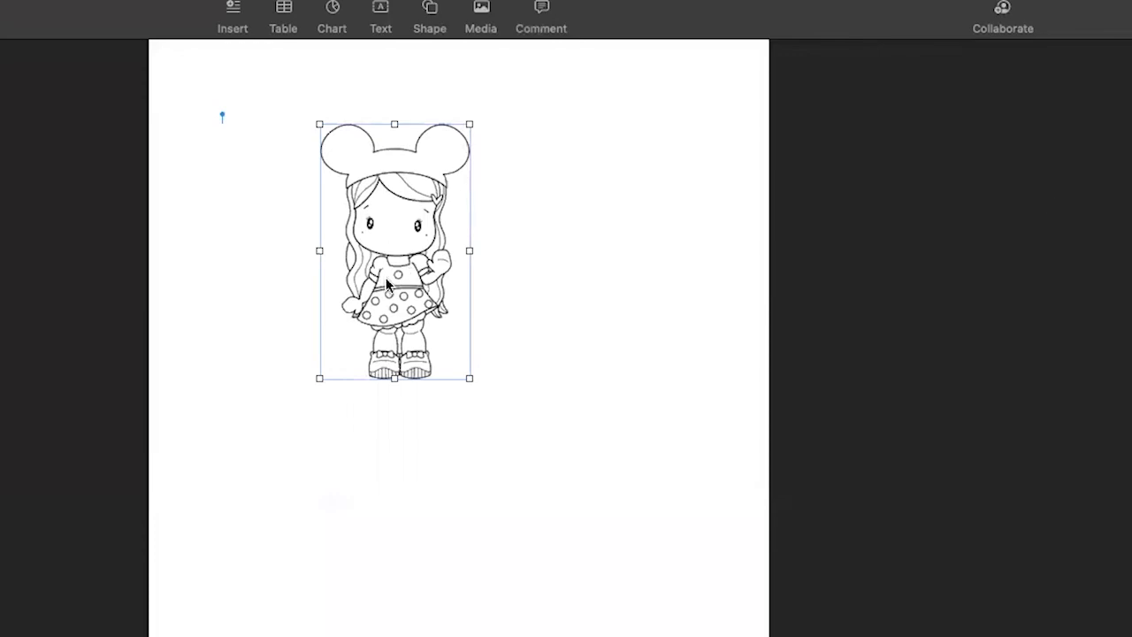
pyautogui.moveTo(421, 289); pyautogui.dragTo(293, 232)
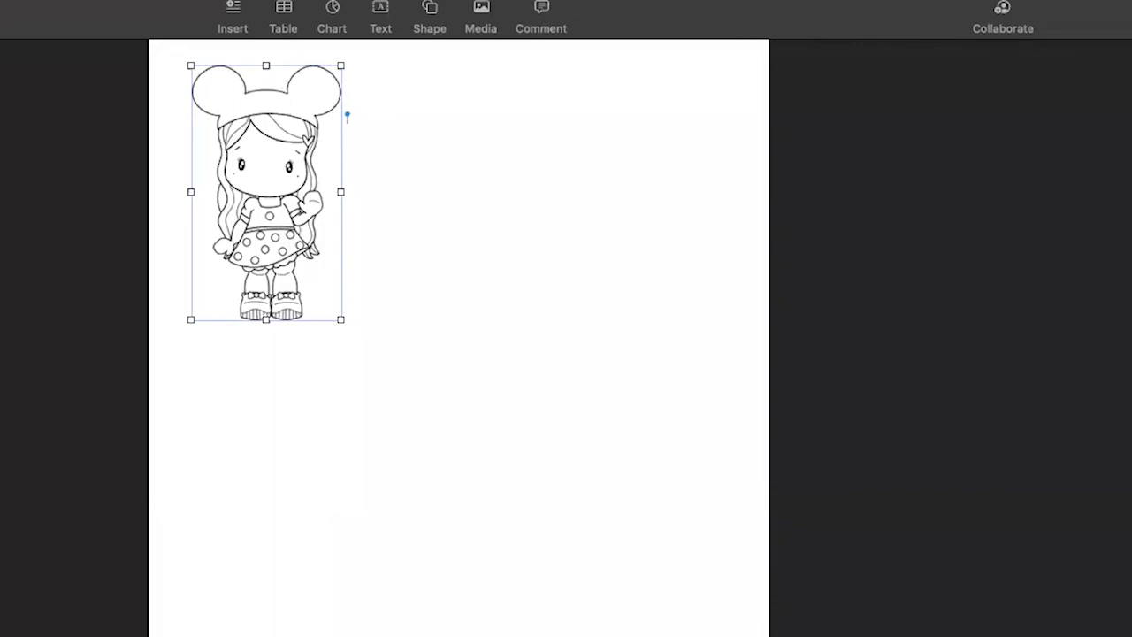
pyautogui.scroll(1, 503, 225)
pyautogui.scroll(-1, 503, 225)
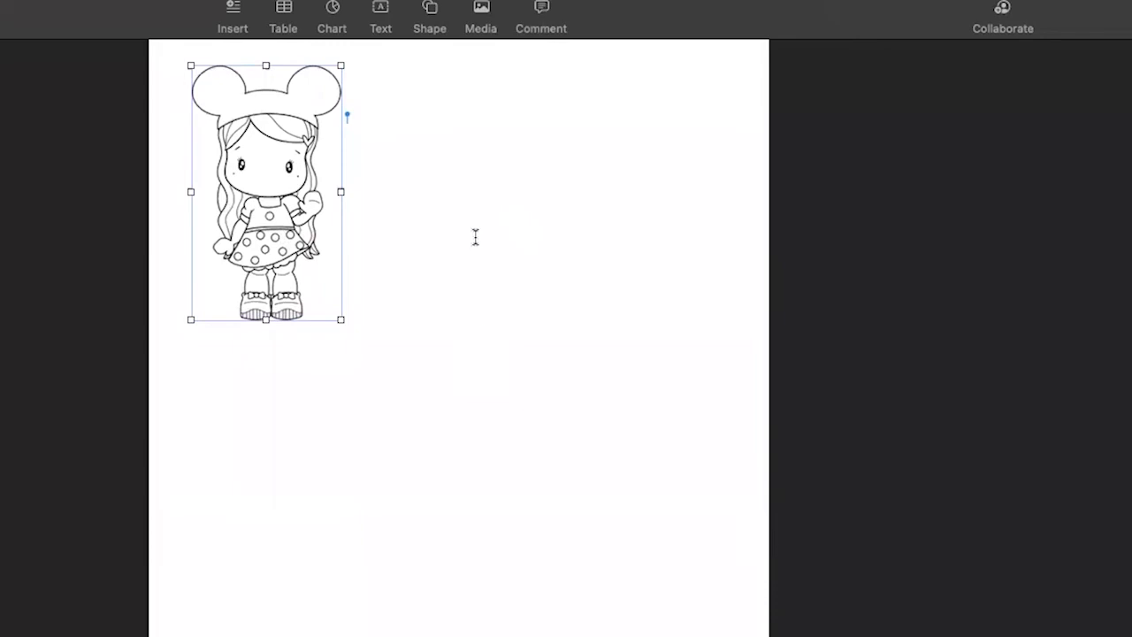